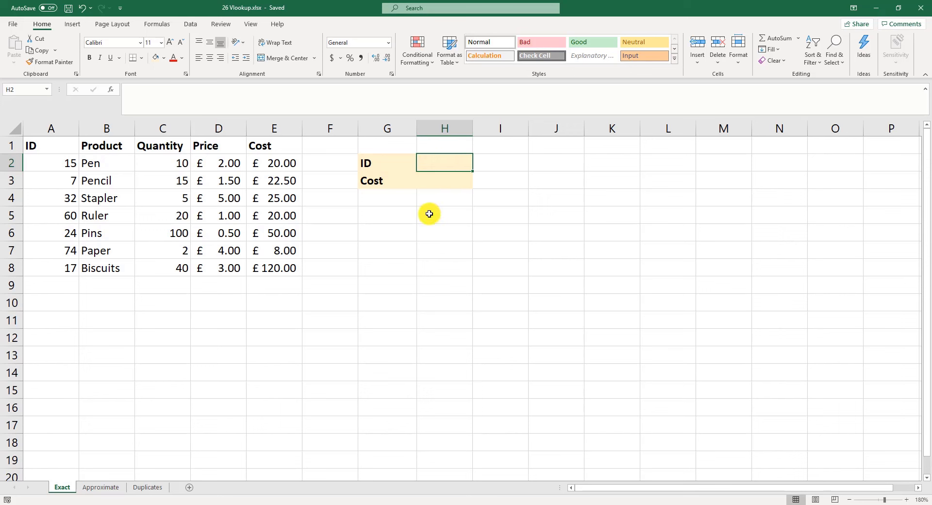
Step: Enter =VLOOKUP(H2,A2:E8,5,FALSE) in H3 to return the cost for the ID in H2
key("Down")
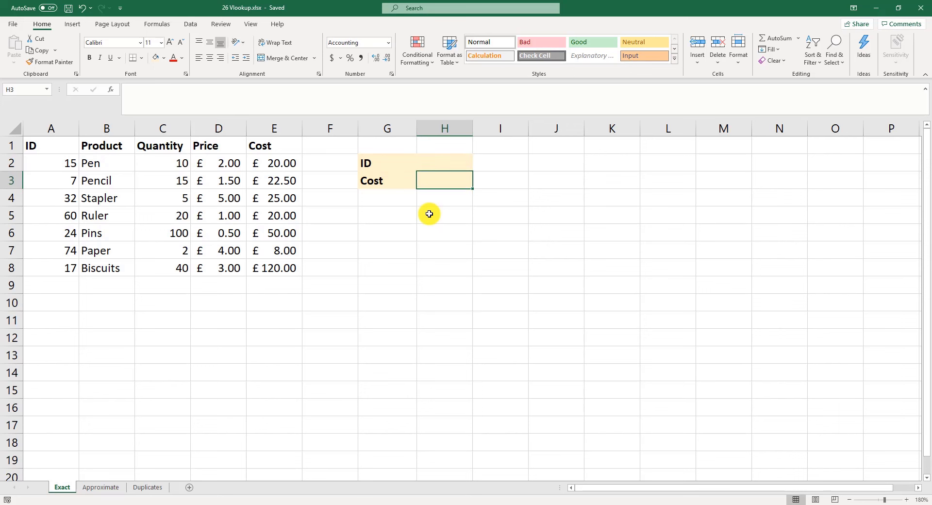
type("=vlookup")
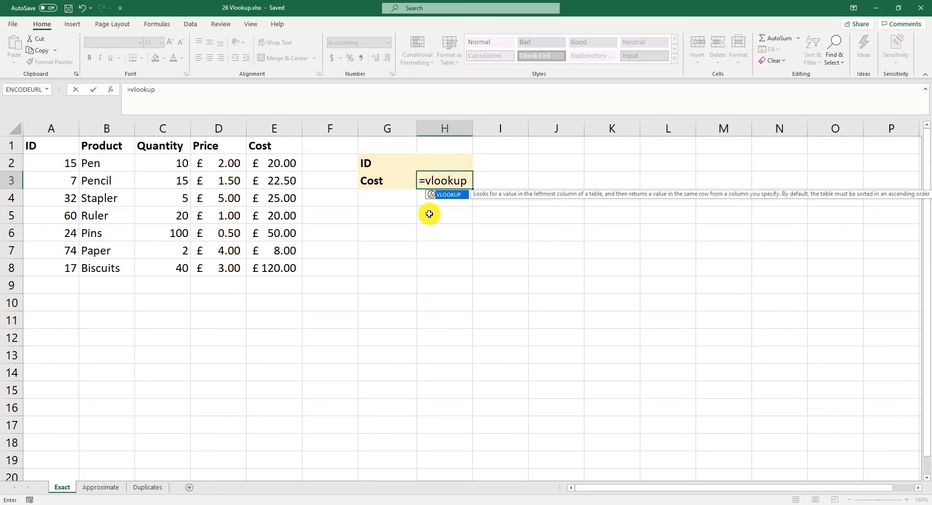
type("(")
left_click(437, 161)
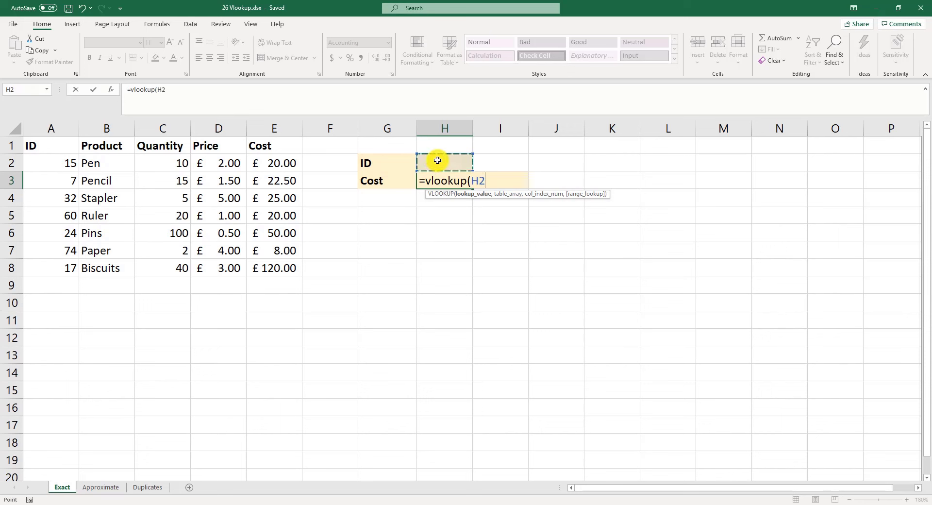
type(",")
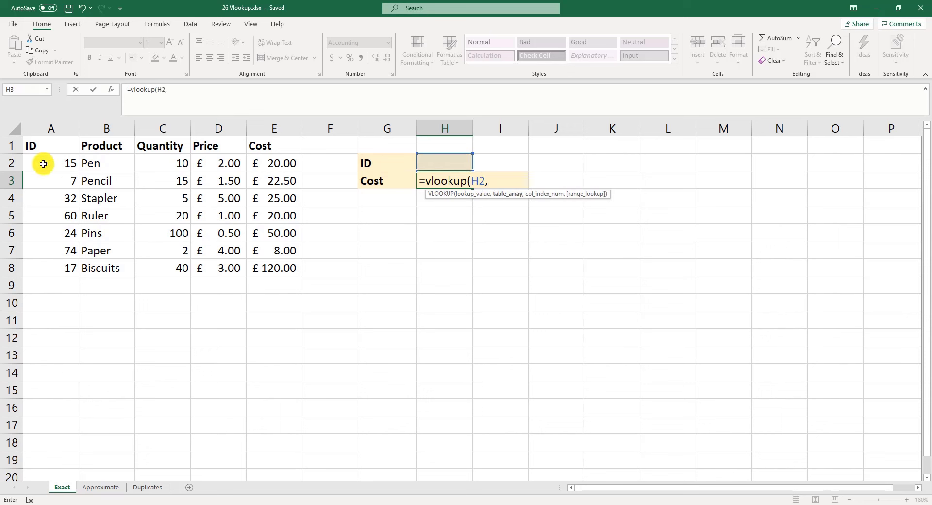
left_click_drag(41, 163, 276, 272)
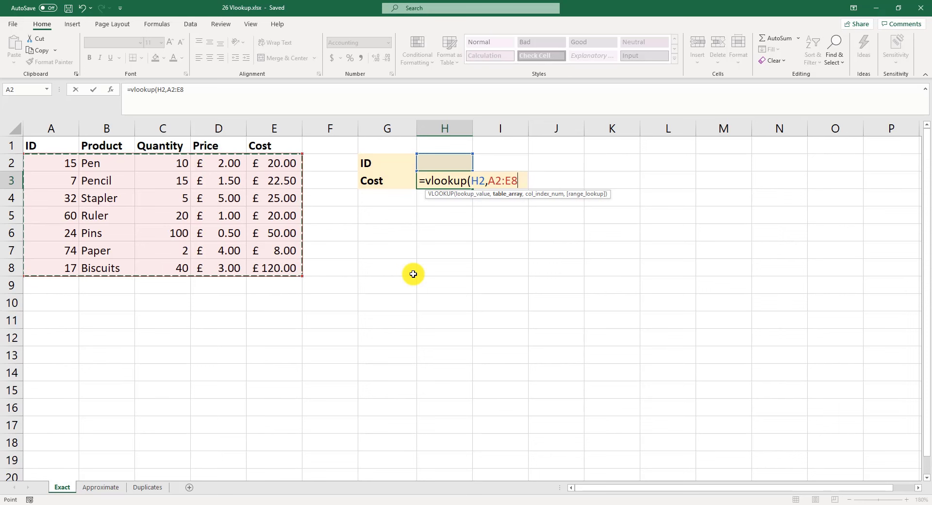
type(",")
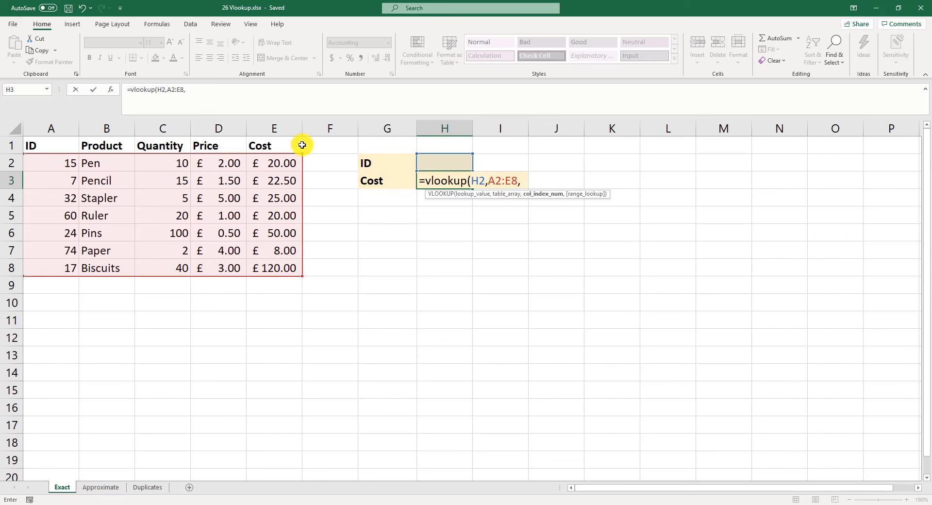
type("5,")
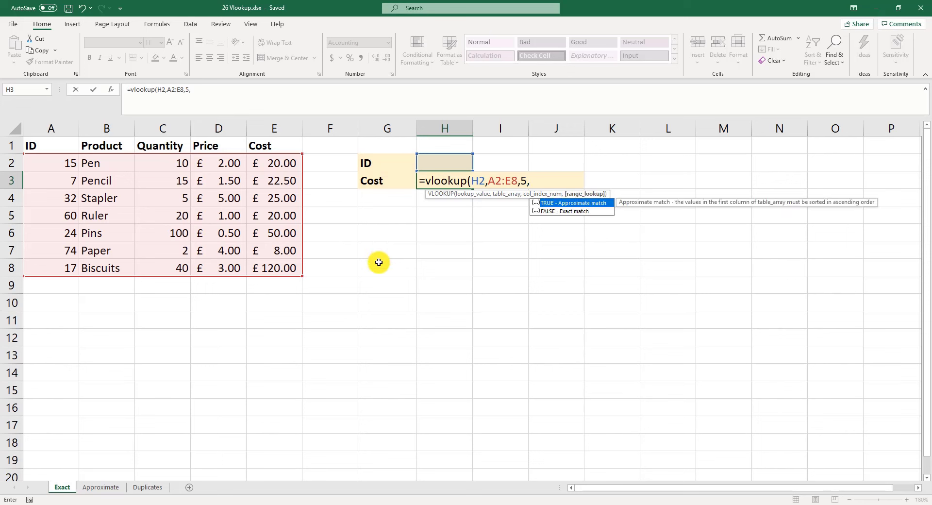
type("false)")
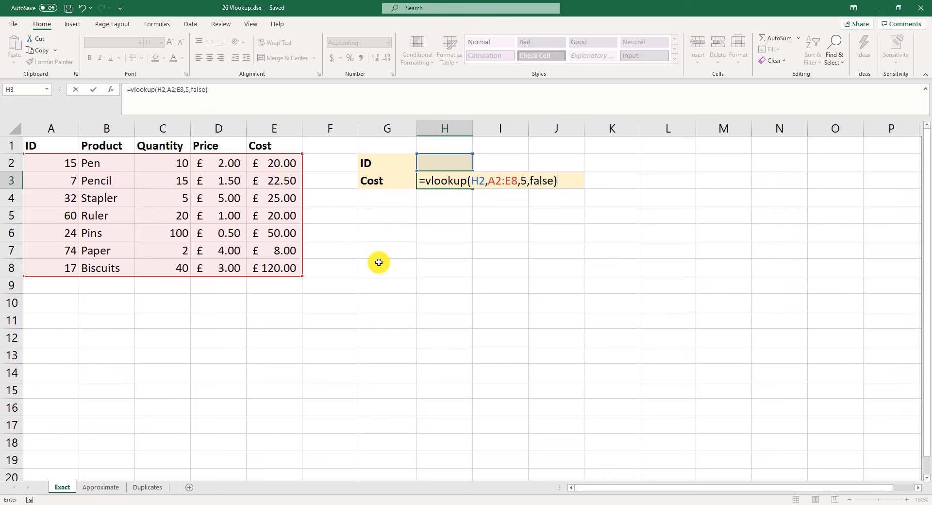
key("Return")
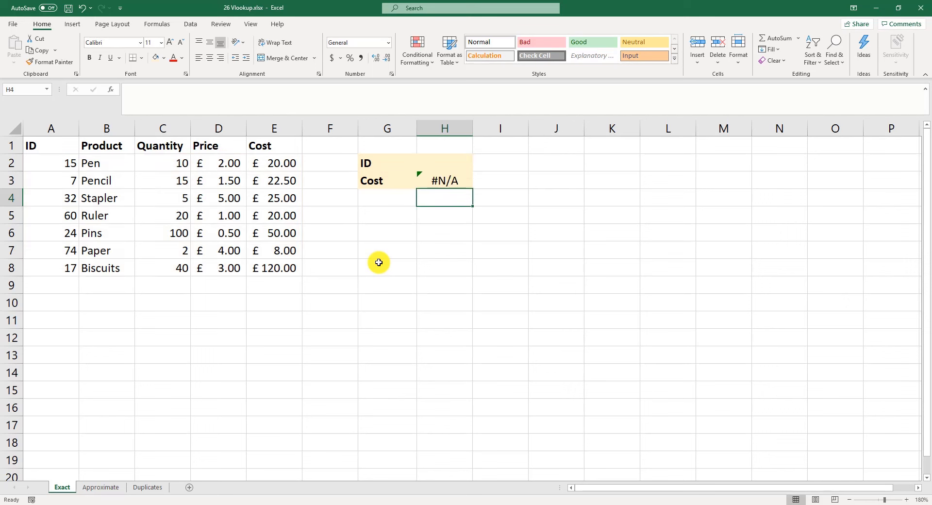
Step: Try IDs 32 and then 74 in H2 to check the returned costs
left_click(451, 160)
type("32")
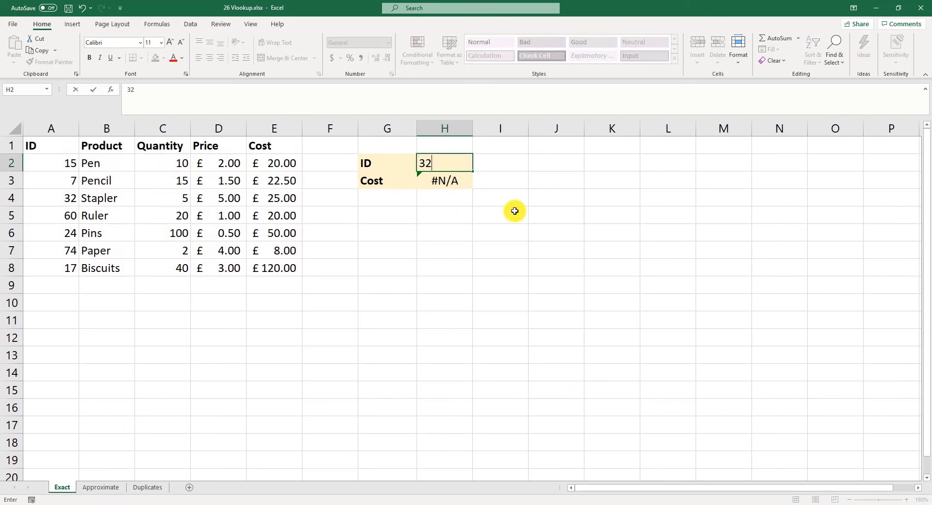
key("Return")
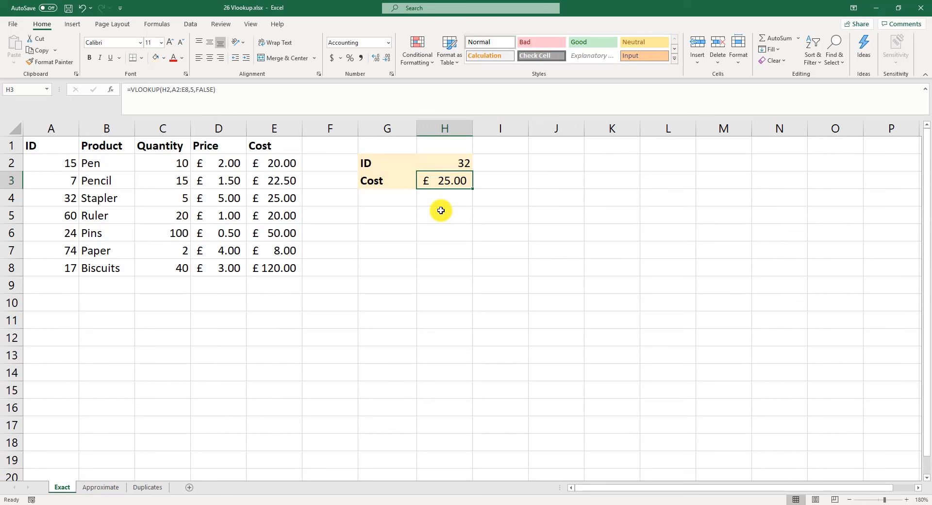
left_click(444, 162)
type("74")
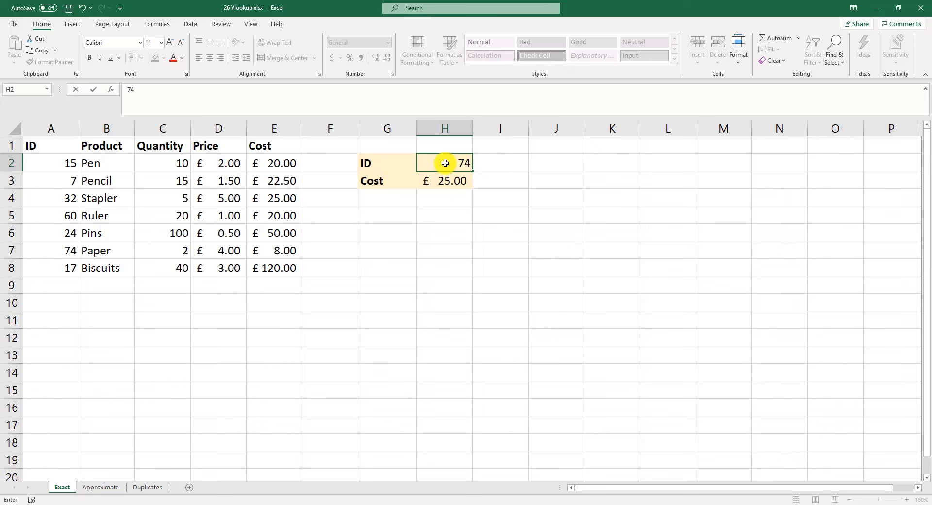
left_click(445, 180)
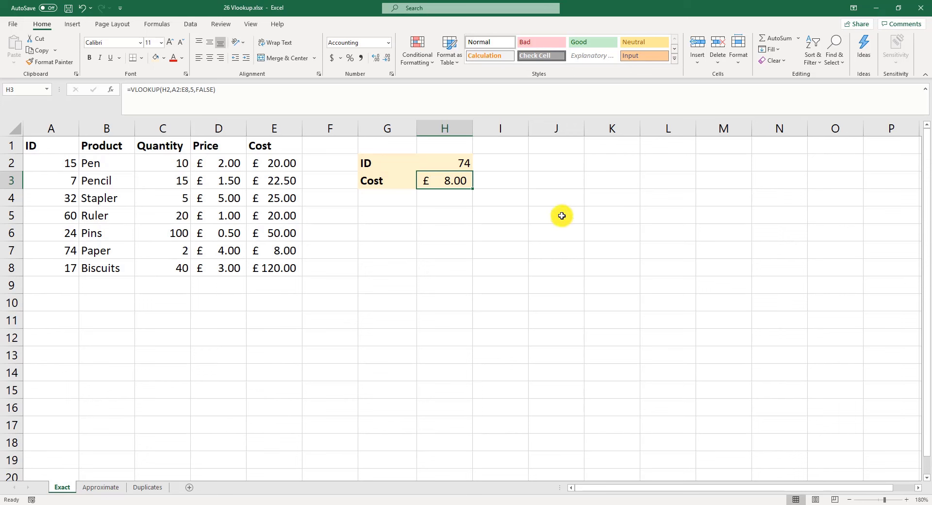
Step: Enter the missing ID 75 to see #N/A, then go to the Approximate sheet
left_click(439, 160)
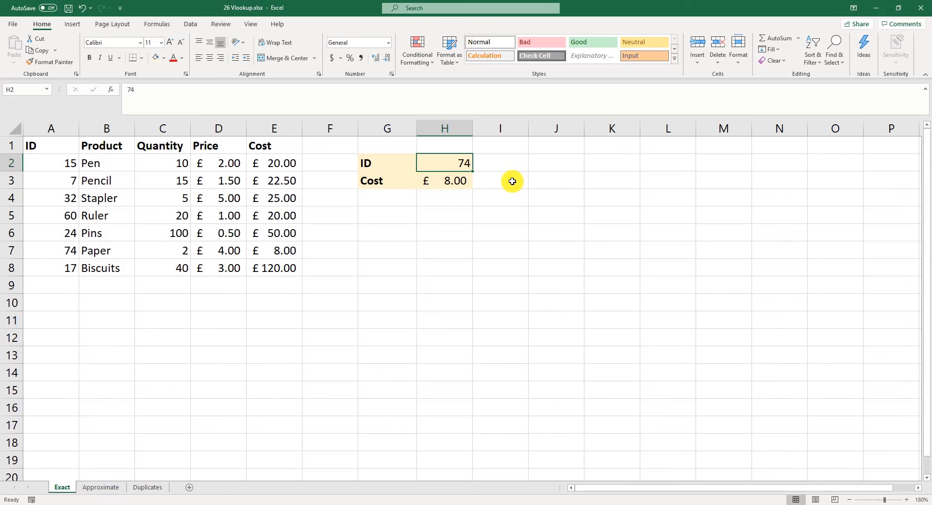
type("75")
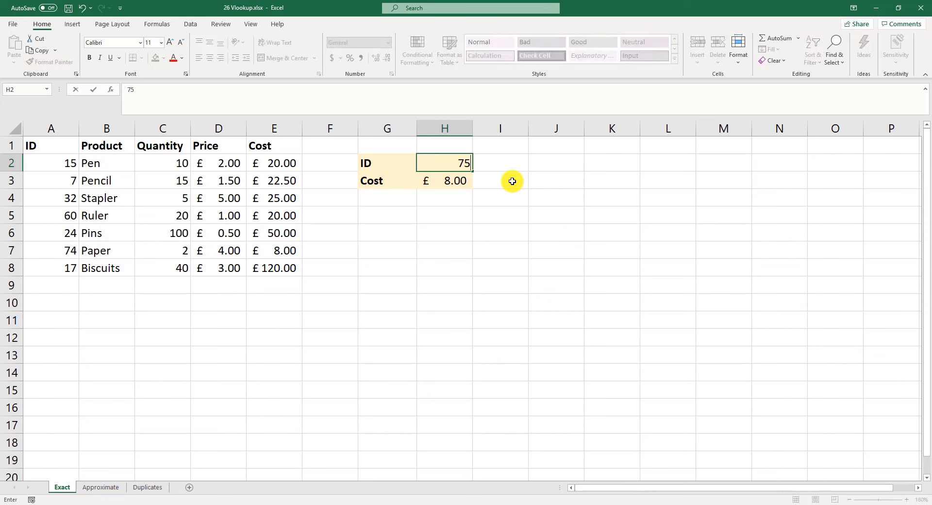
key("Return")
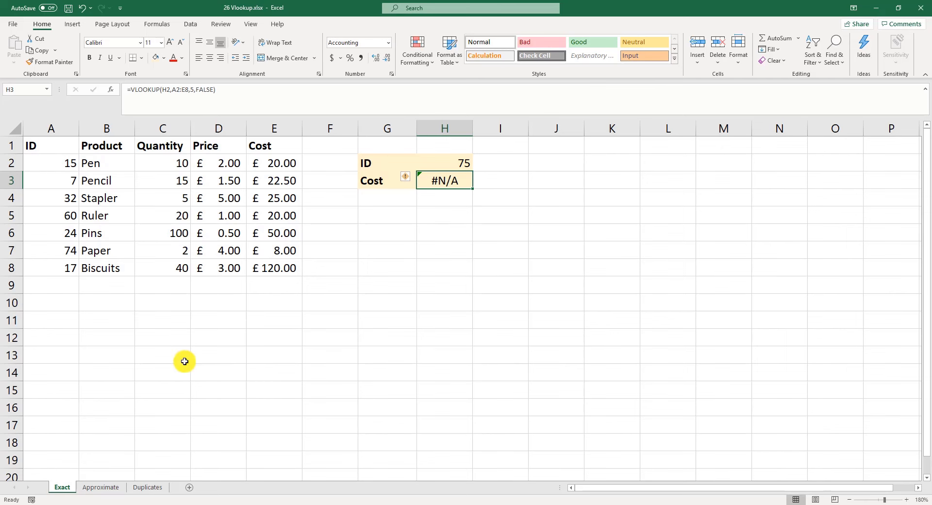
left_click(95, 487)
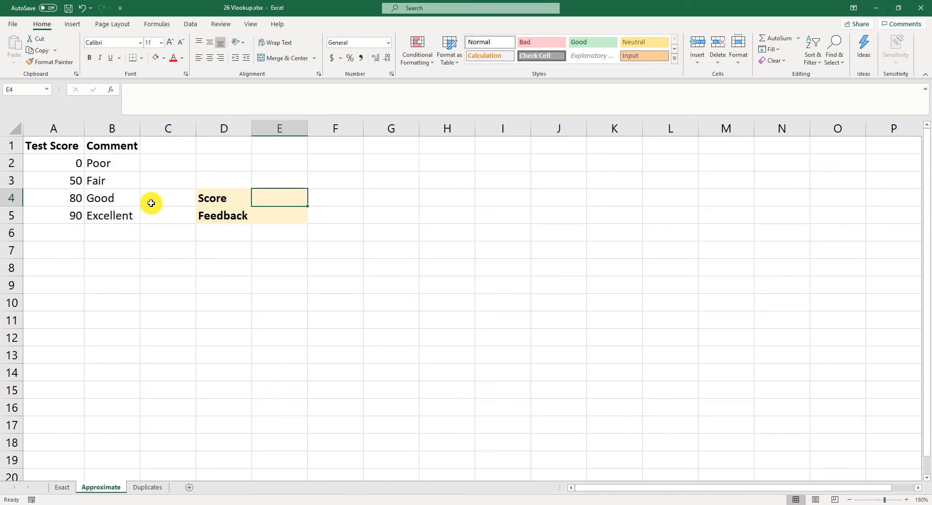
Step: Enter a test score of 86.5 in the Score cell E4
left_click(290, 217)
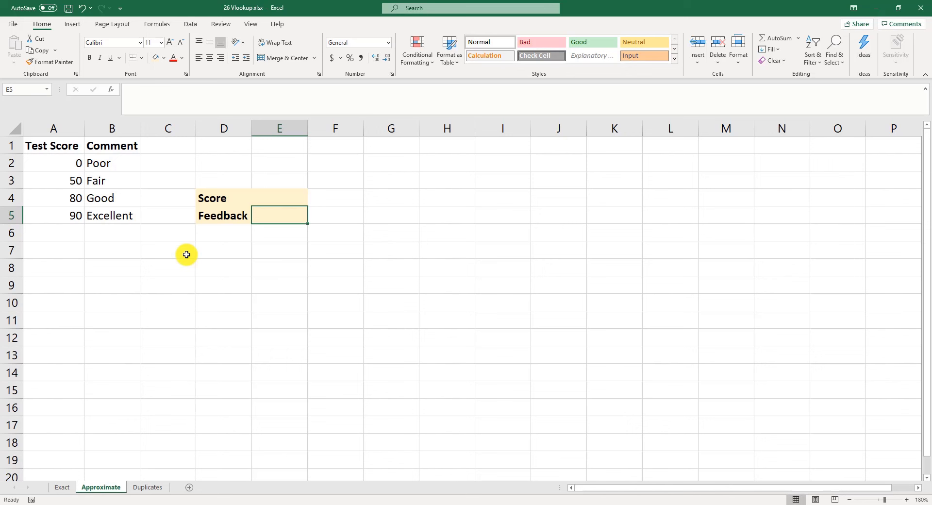
left_click(260, 198)
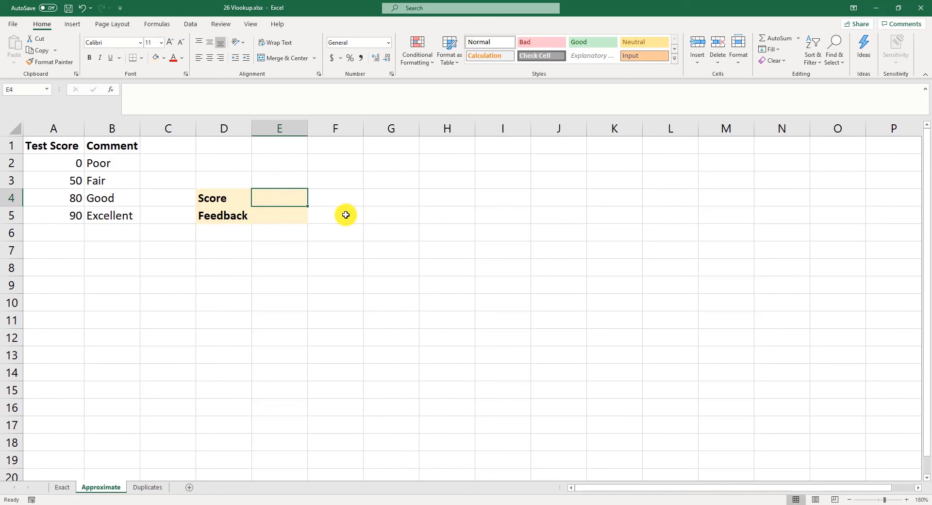
type("86.5")
key("Return")
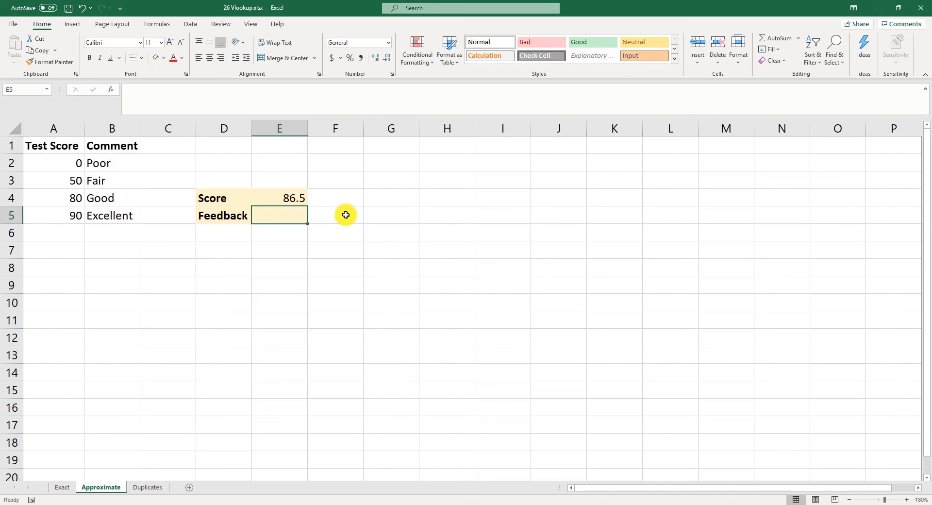
Step: Enter =VLOOKUP(E4,A2:B5,2,TRUE) in E5 so the 86.5 score returns Good
type("=")
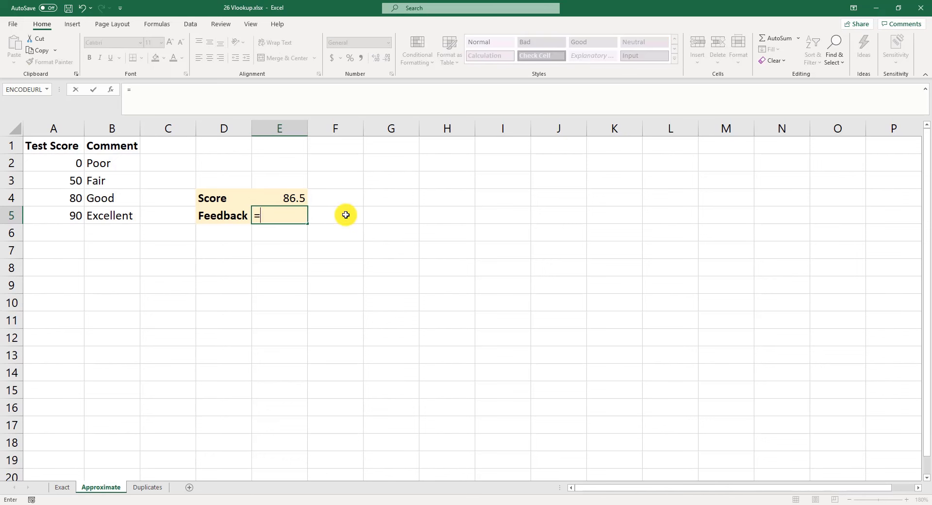
type("vlookup(")
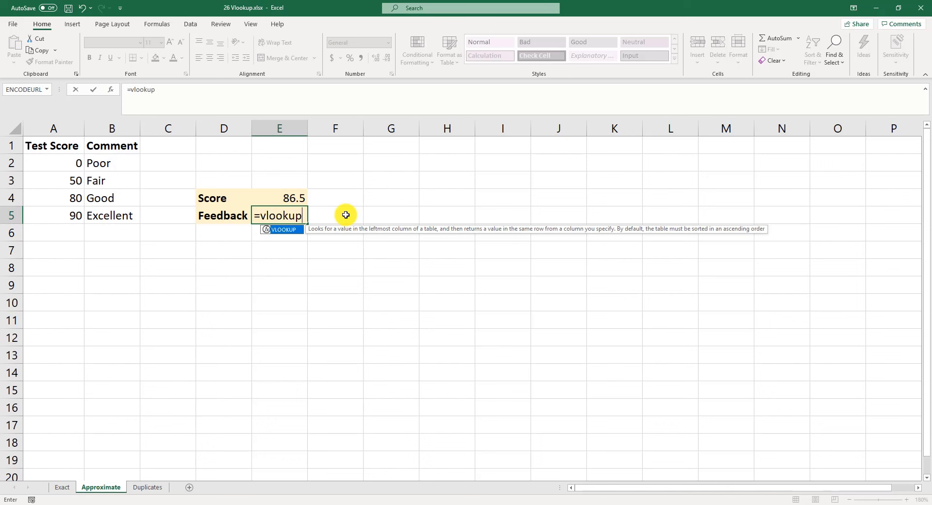
left_click(292, 194)
type(",")
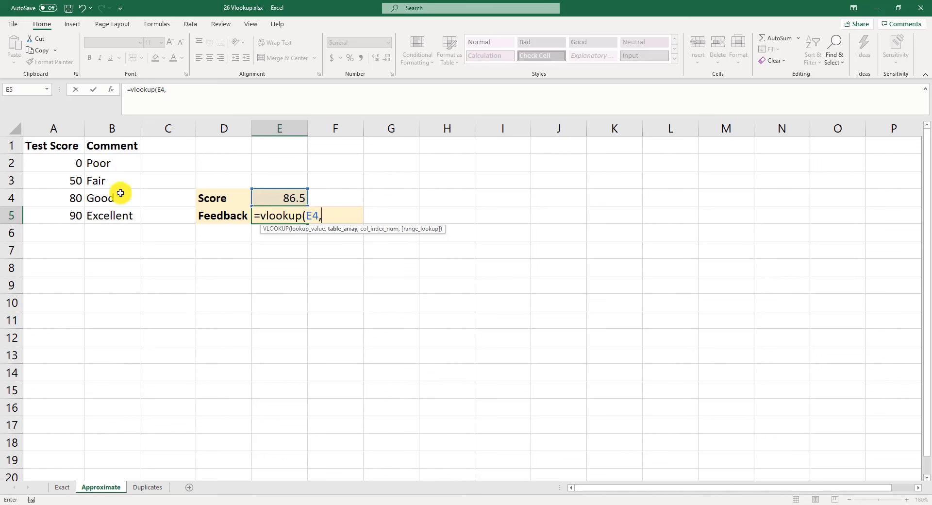
left_click_drag(62, 162, 124, 215)
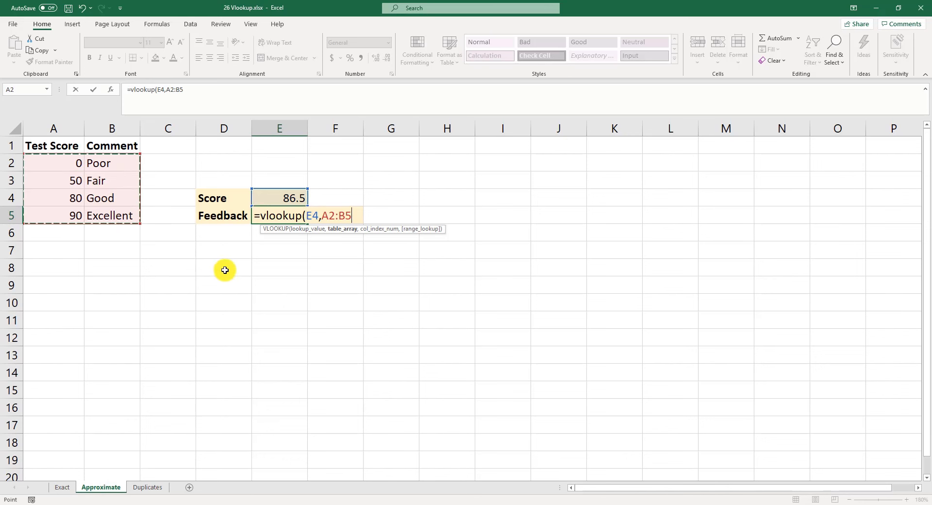
type(",2")
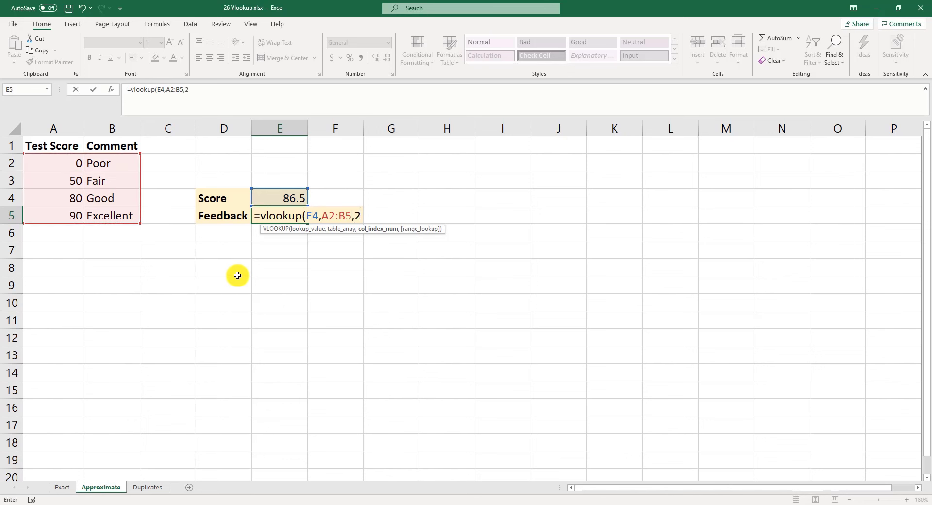
type(",tr")
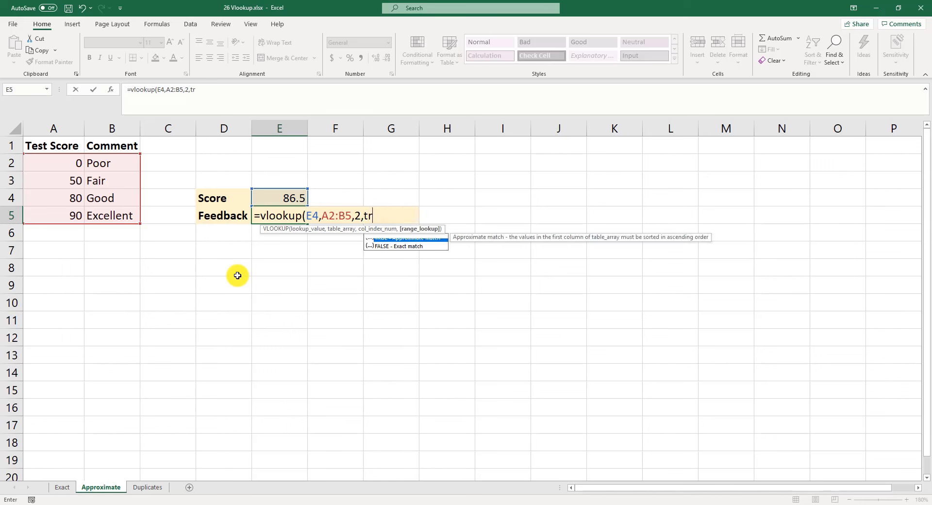
type("ue)")
key("Return")
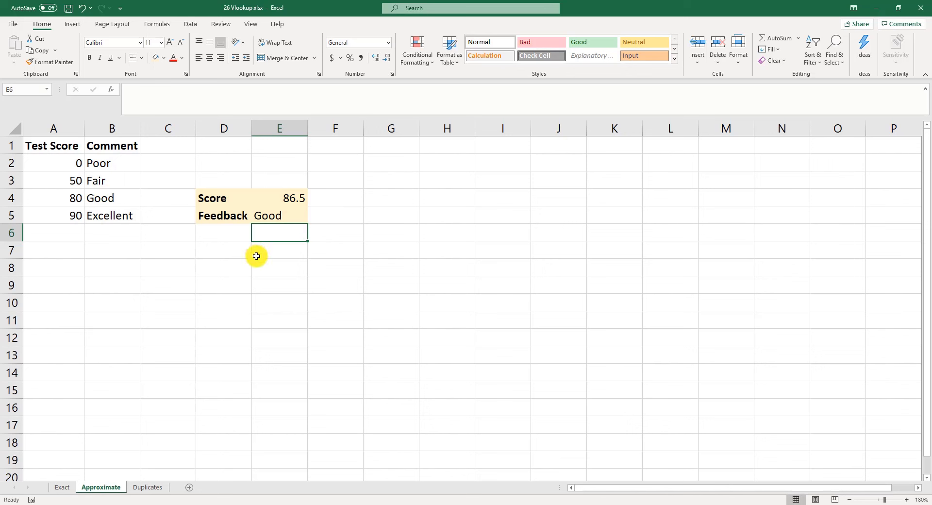
Step: On the Duplicates sheet, highlight the two Pencil rows with ID 7 and enter 7 in H2
left_click(150, 487)
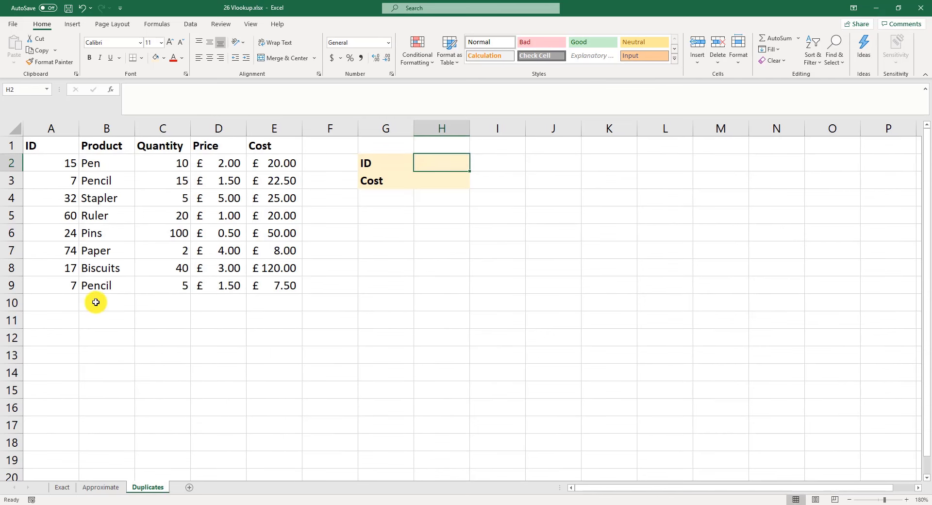
left_click_drag(65, 289, 258, 290)
left_click_drag(63, 180, 270, 184)
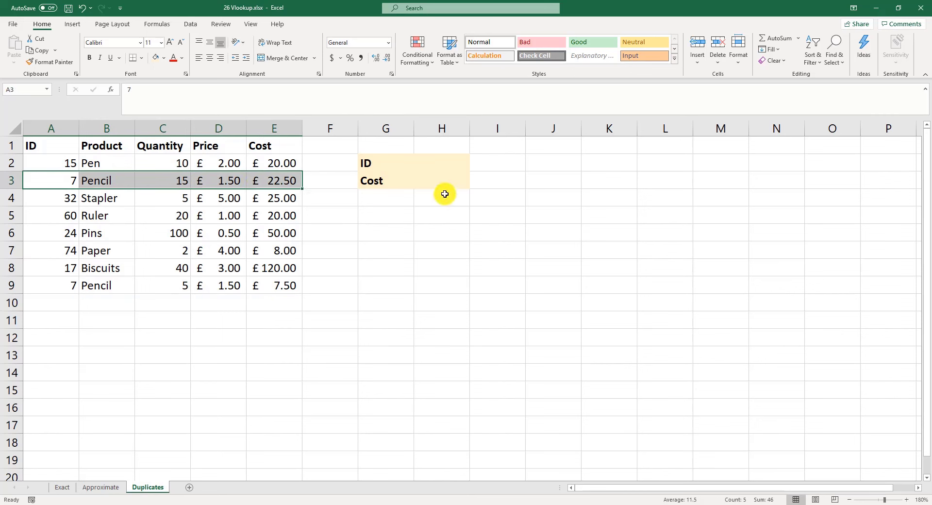
left_click(444, 163)
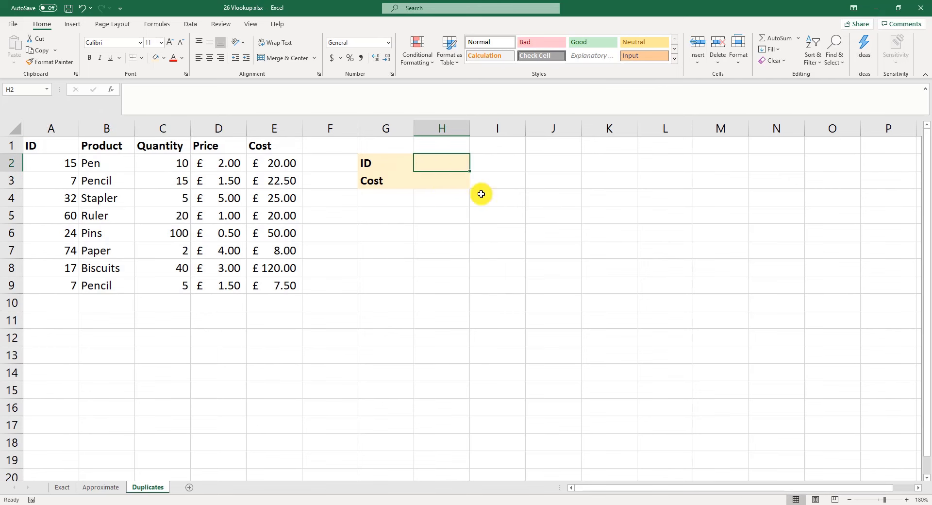
type("7")
key("Return")
Step: Enter =VLOOKUP(H2,A2:E9,5,FALSE) in H3, returning the first ID 7 cost of £22.50
type("=vlookup(")
left_click(448, 161)
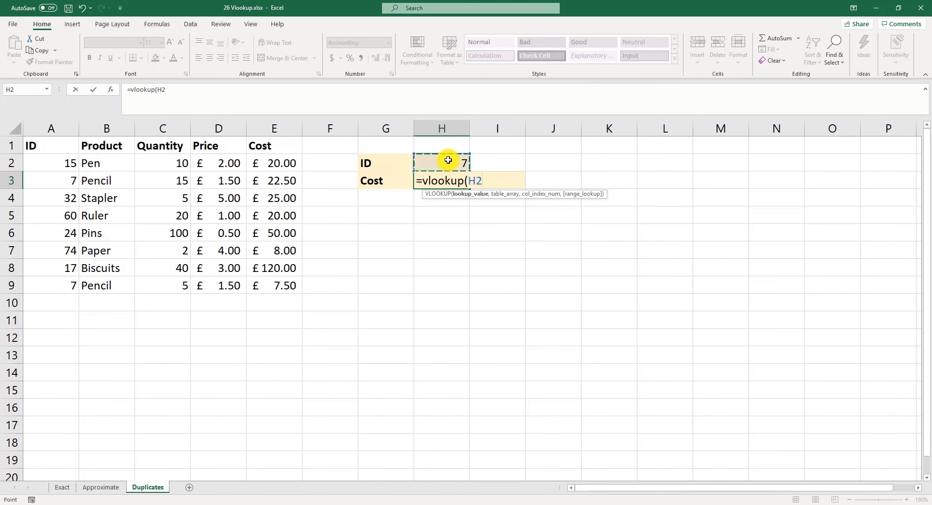
type(",")
left_click_drag(58, 163, 291, 287)
type(",5,false)")
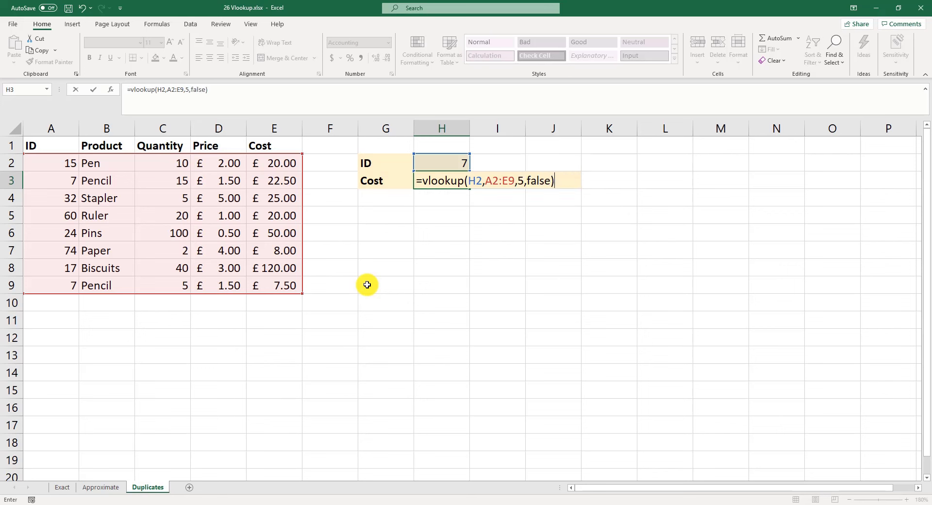
key("Return")
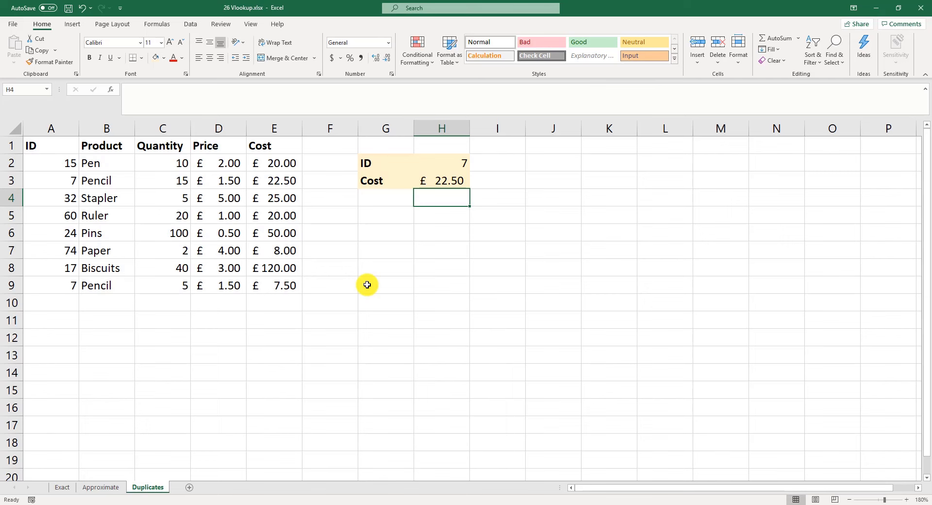
Step: Replace the H3 formula with =XLOOKUP(H2,A2:A9,E2:E9,"Oops")
left_click(417, 182)
key("Delete")
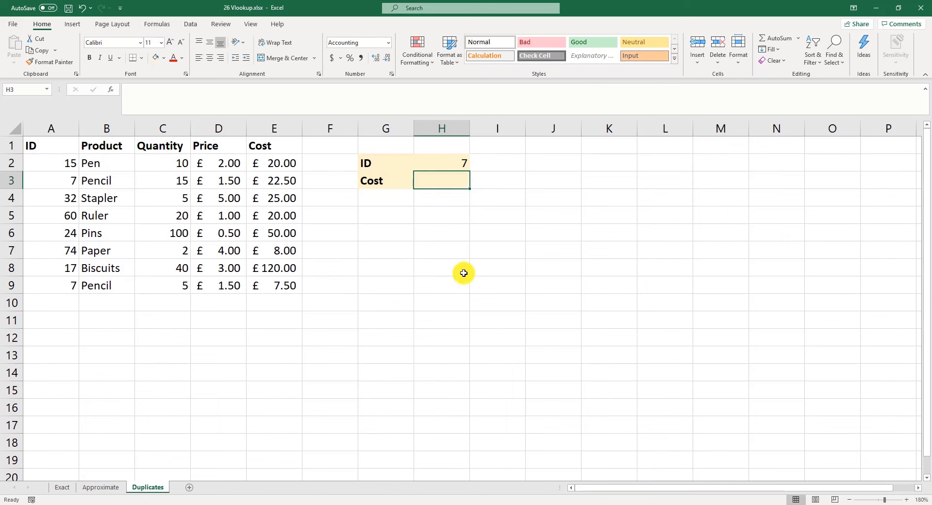
type("=xloo")
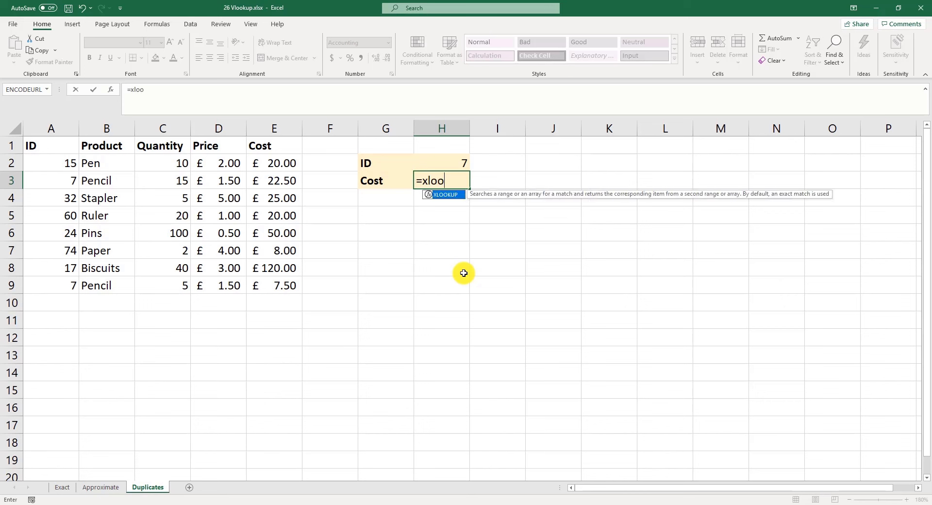
type("kup(")
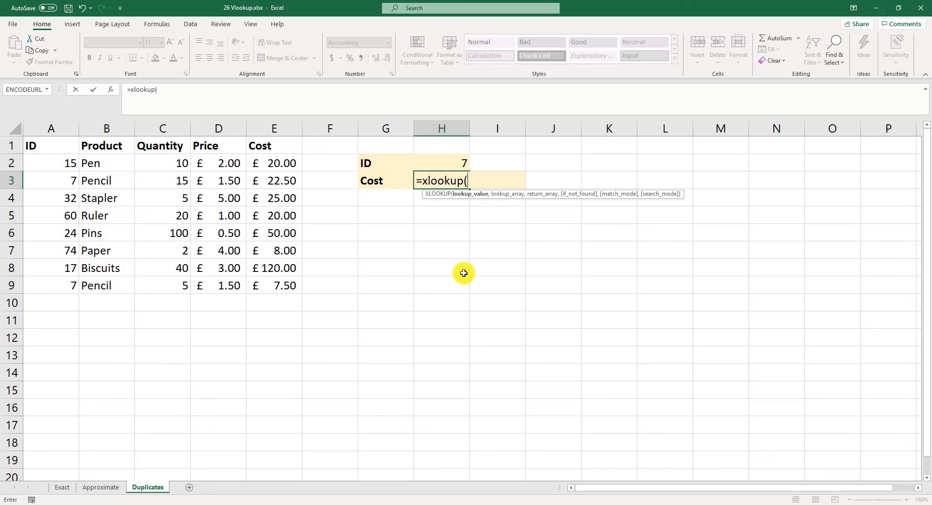
left_click(439, 161)
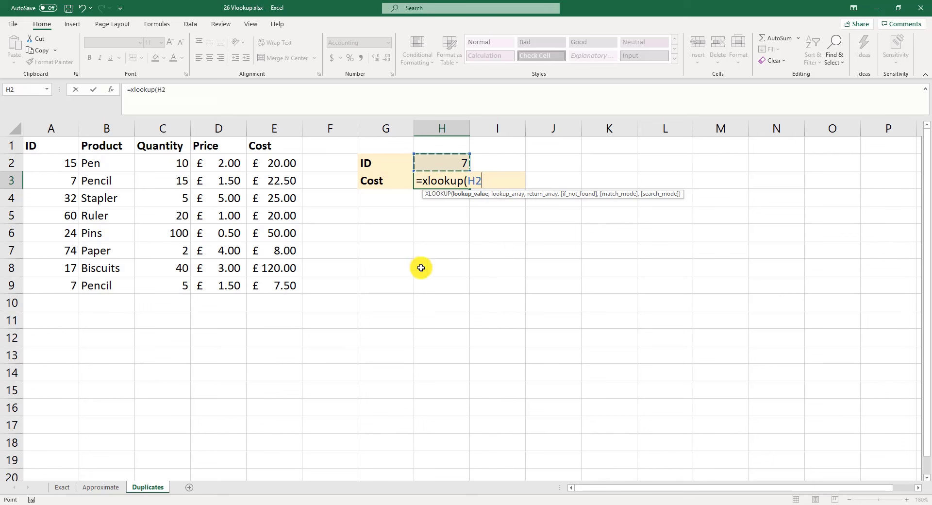
type(",")
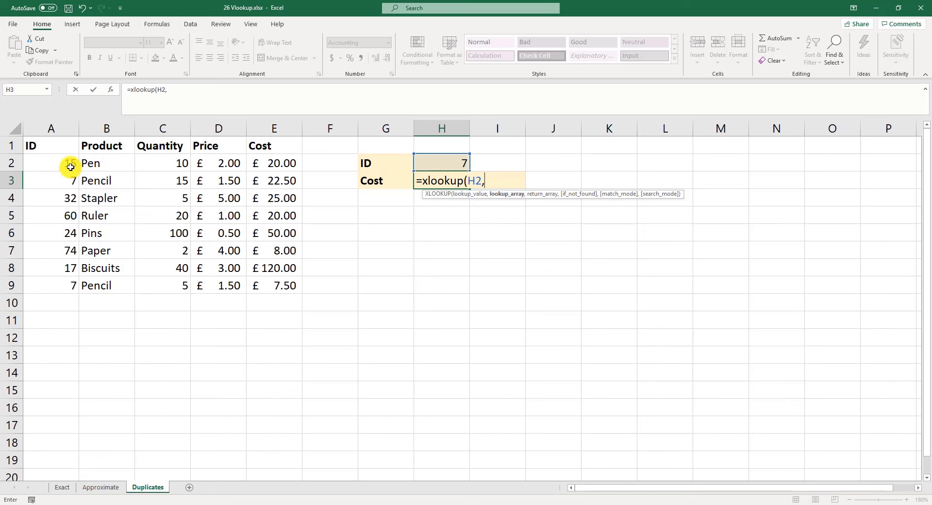
left_click_drag(71, 166, 68, 281)
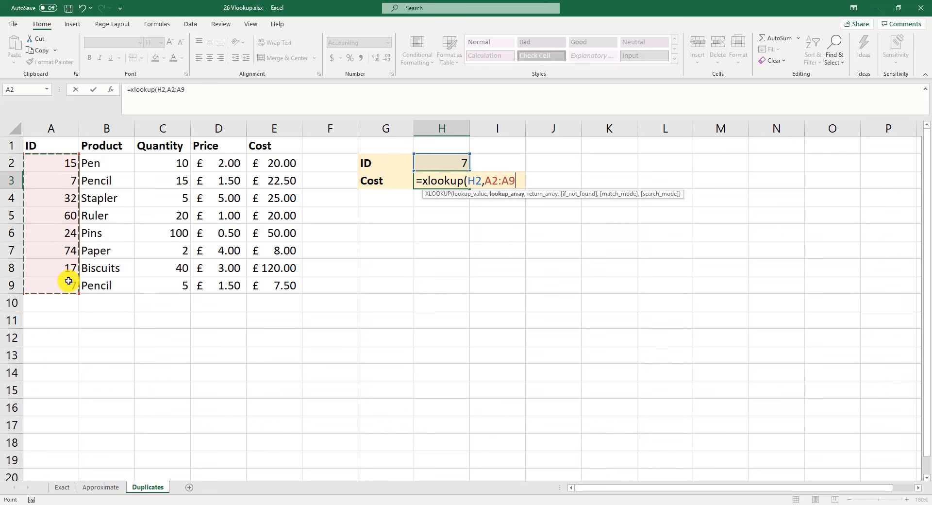
type(",")
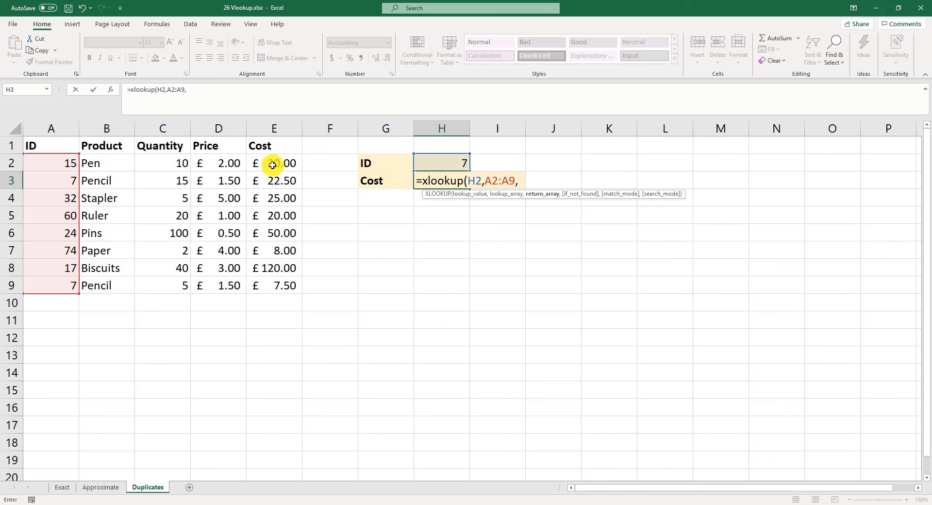
left_click_drag(271, 165, 275, 286)
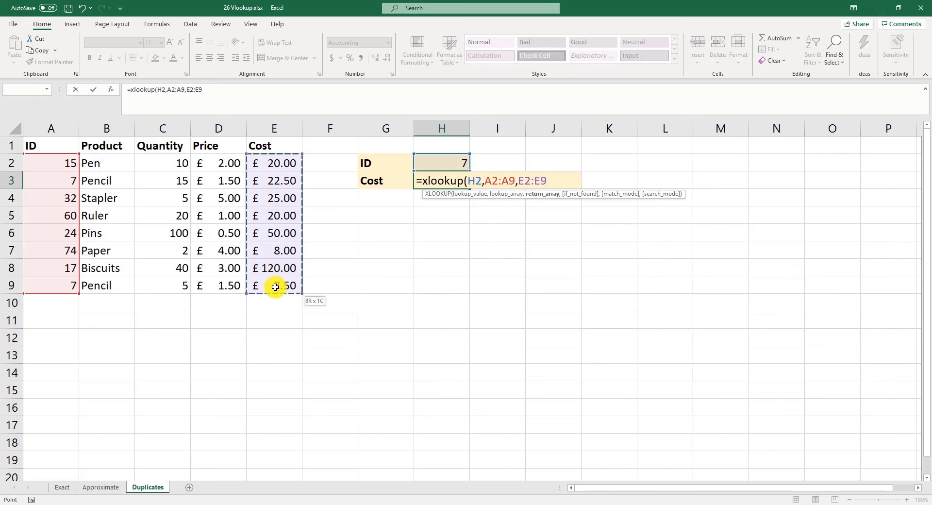
type(",")
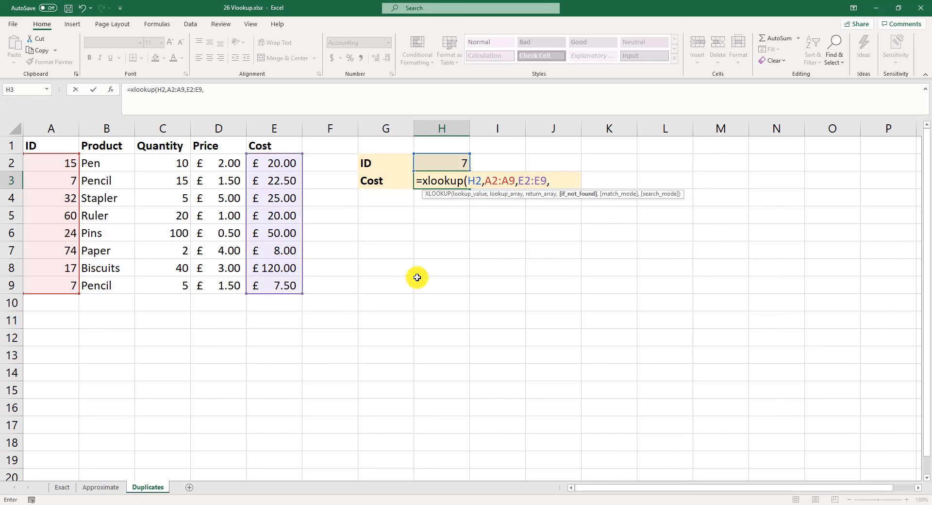
type("\"Oops")
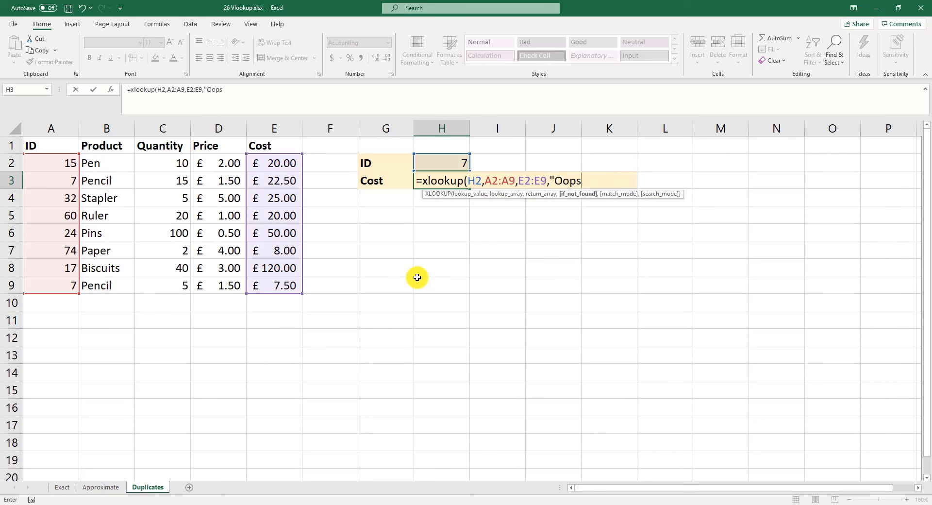
type("\")")
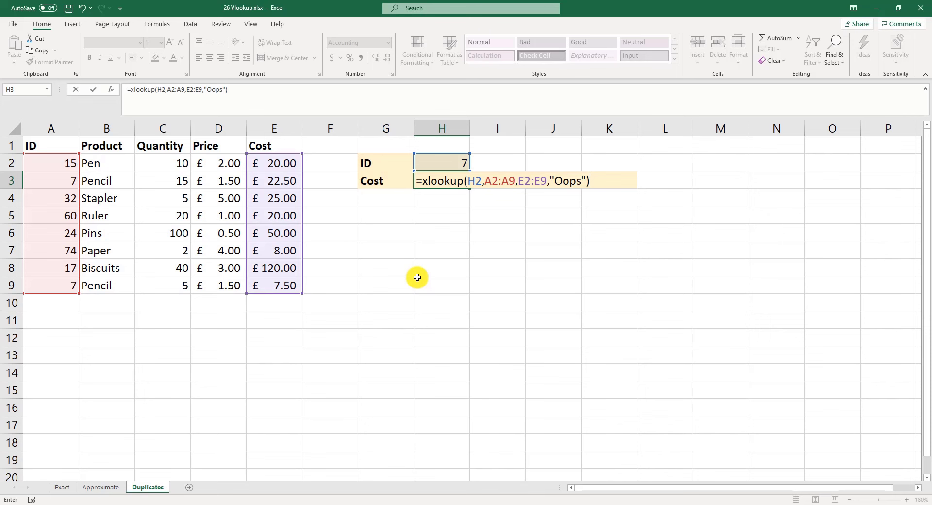
key("Return")
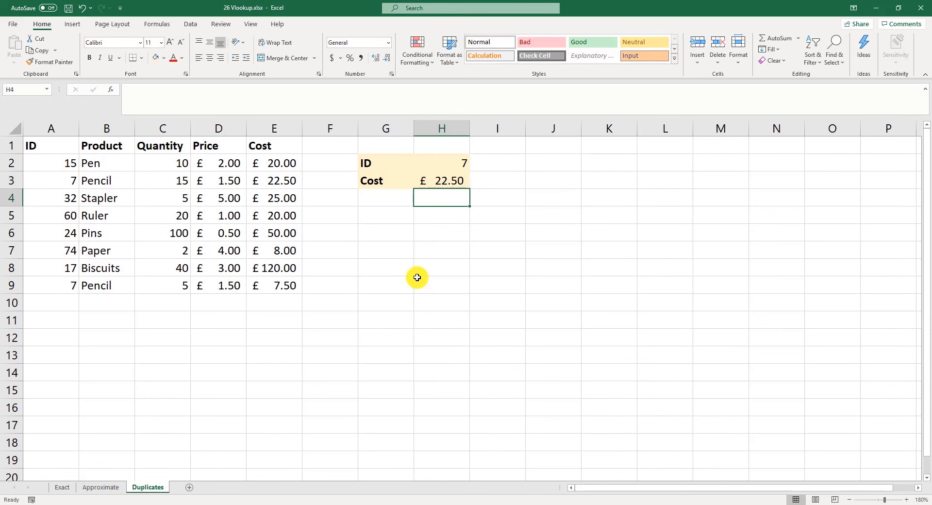
Step: Change the ID in H2 to 75 so the Cost shows Oops
left_click(439, 162)
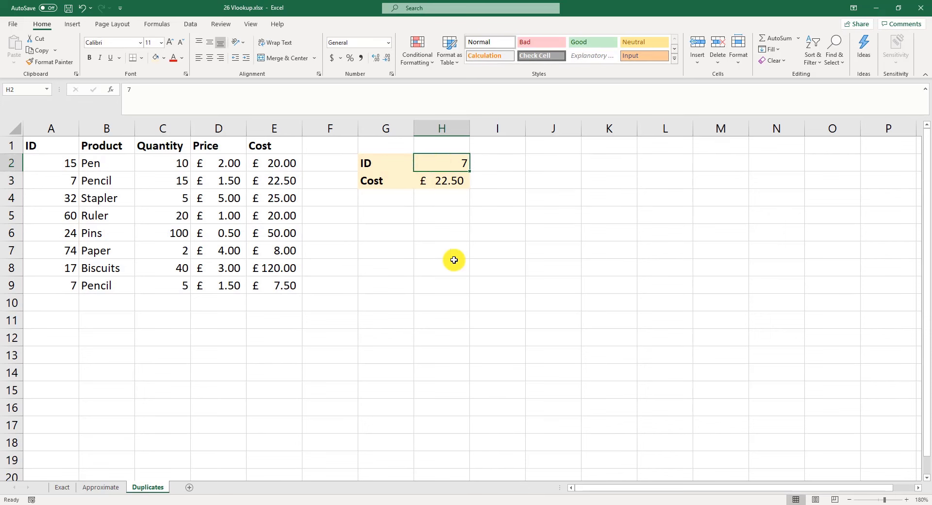
type("75")
key("Return")
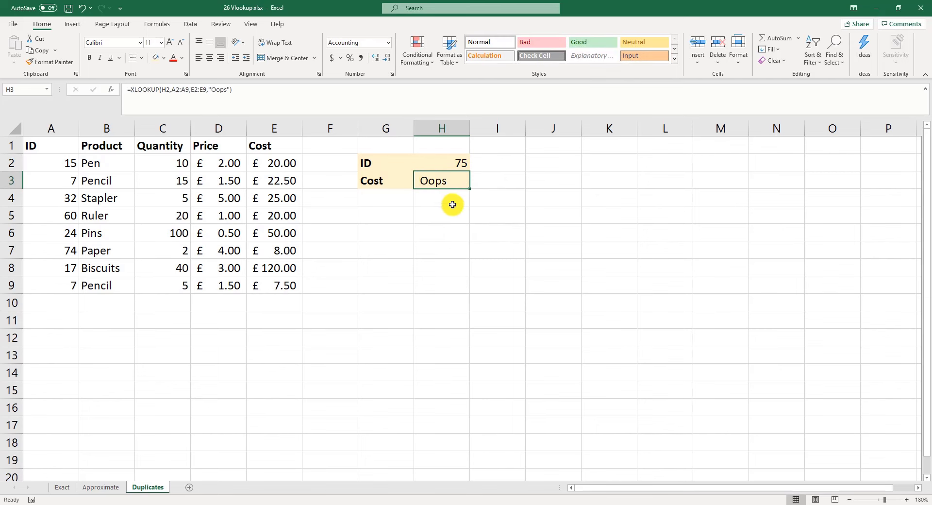